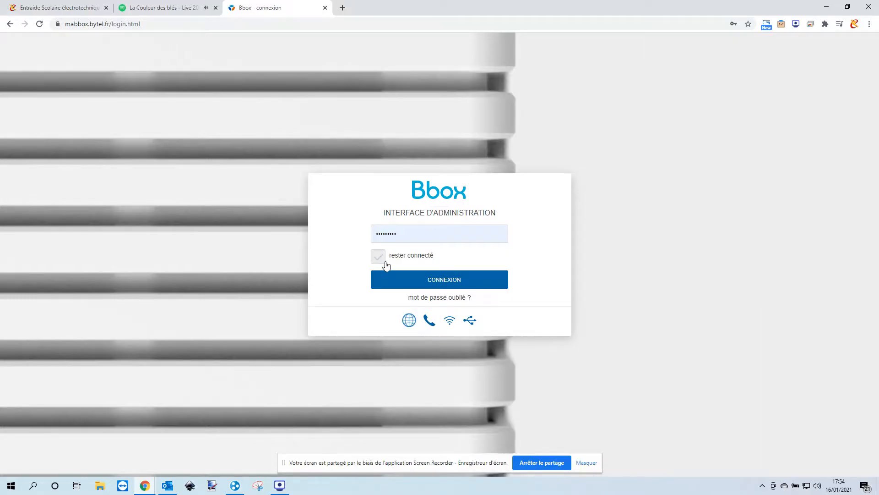
# - Log in to the Bbox administration page with the admin password, staying connected
pyautogui.click(404, 280)
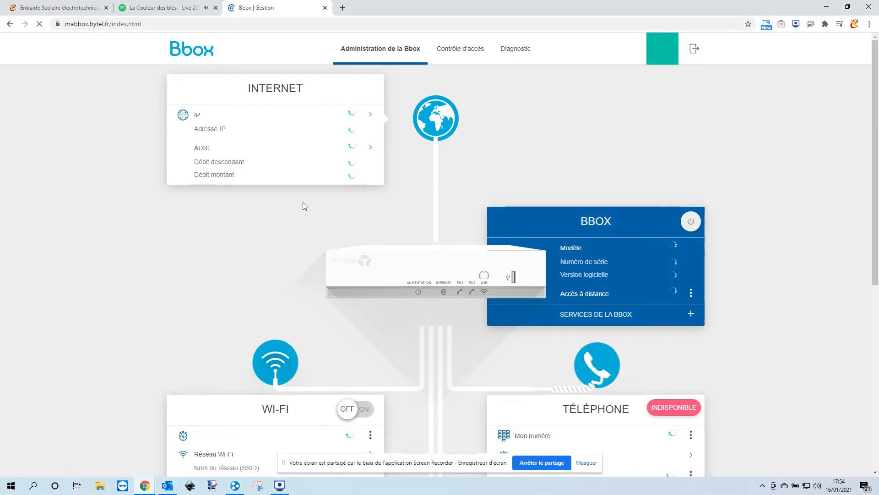
# - Copy the IP address 192.168.0.94 from the AS5202T-8435 device details under ETHERNET
pyautogui.scroll(-18, 303, 202)
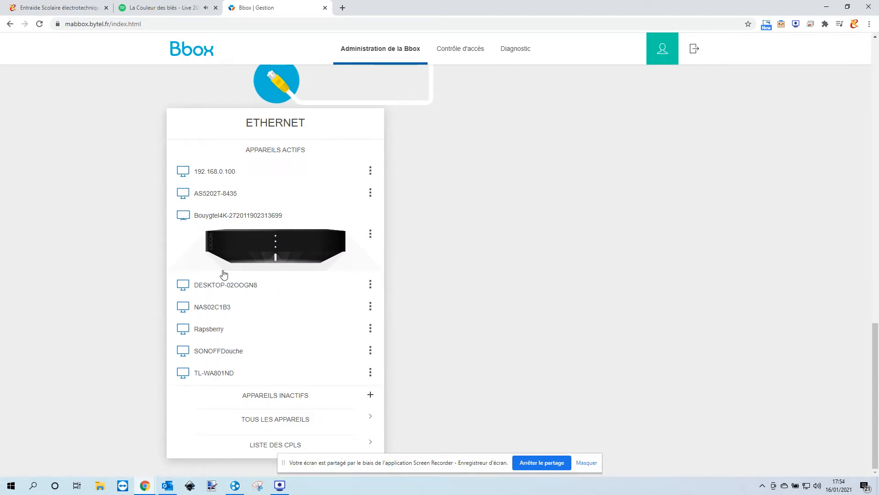
pyautogui.click(212, 194)
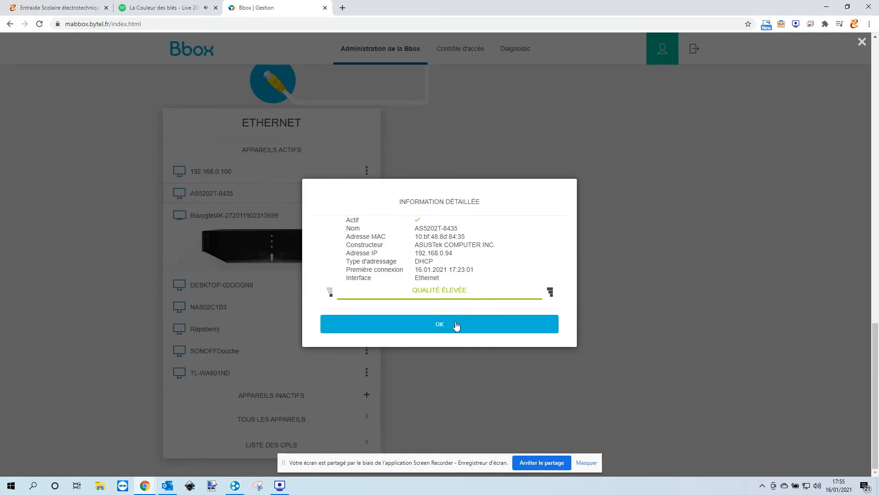
pyautogui.moveTo(453, 254); pyautogui.dragTo(418, 253)
pyautogui.rightClick(417, 253)
pyautogui.click(429, 255)
# - Paste 192.168.0.94 into the address bar and go to the NAS setup page
pyautogui.click(284, 25)
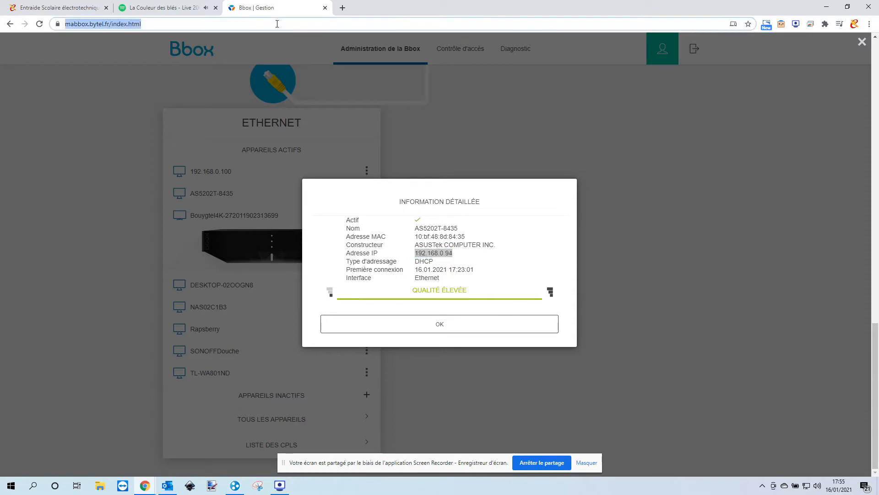
pyautogui.rightClick(276, 21)
pyautogui.click(303, 109)
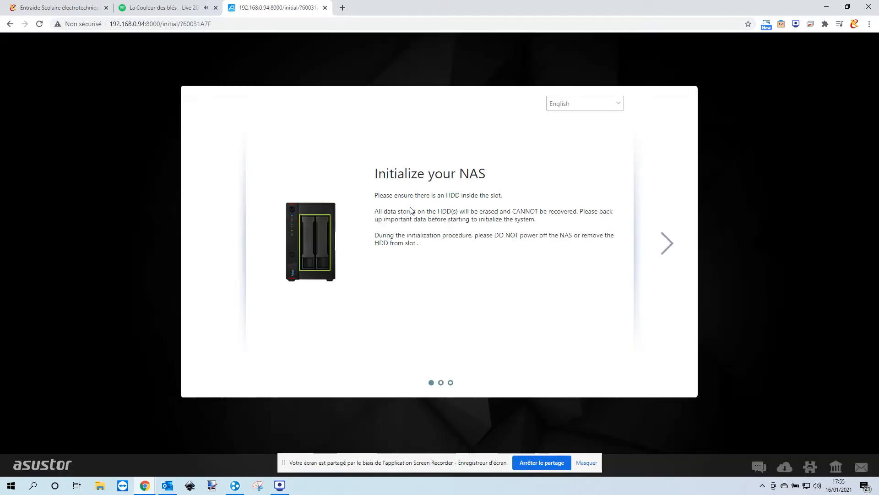
# - Advance past the intro slides, switch the wizard to Français, and choose Configuration en 1-clic
pyautogui.click(668, 247)
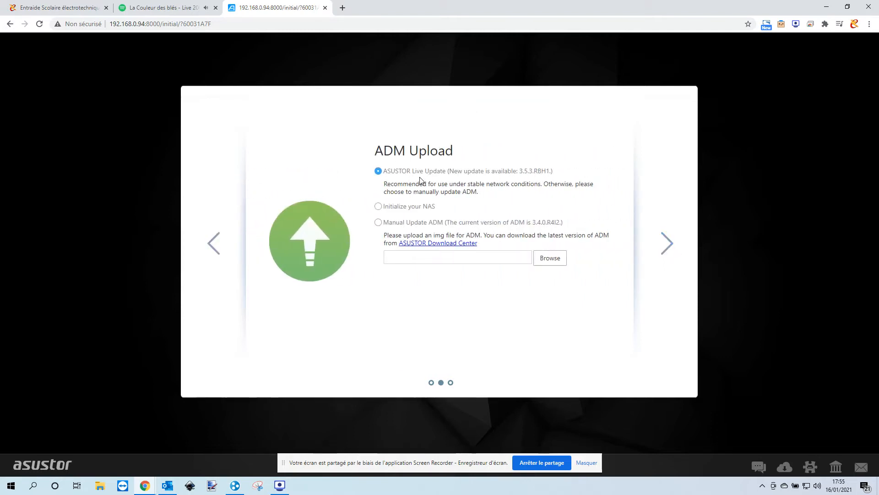
pyautogui.click(668, 248)
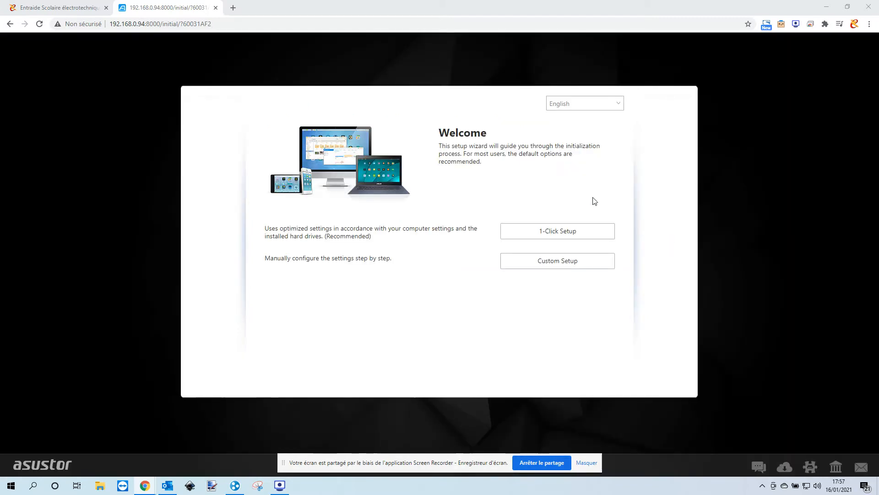
pyautogui.click(570, 103)
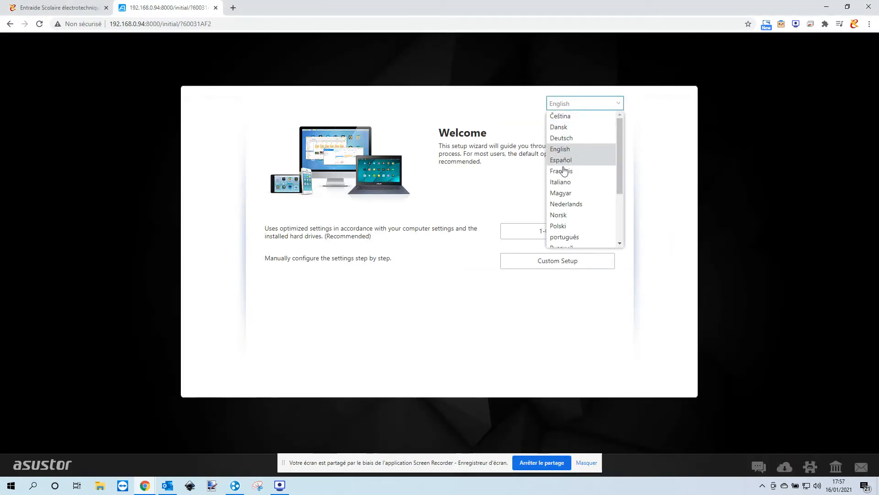
pyautogui.click(563, 171)
pyautogui.moveTo(269, 230); pyautogui.dragTo(358, 231)
pyautogui.click(541, 232)
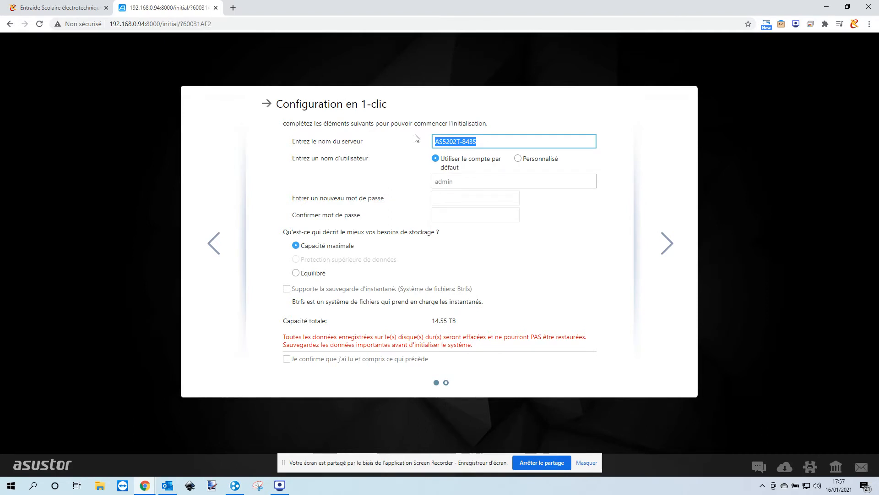
# - Name the server Asustor and set a custom admin user name with its password
pyautogui.write('Asustor')
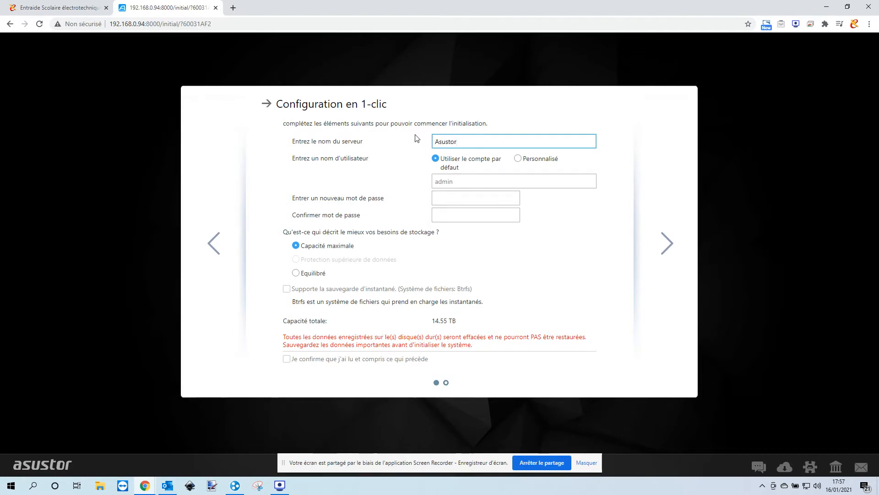
pyautogui.click(518, 159)
pyautogui.write('cabrerac')
pyautogui.press('Tab')
pyautogui.write('****************')
pyautogui.press('Tab')
pyautogui.write('**********')
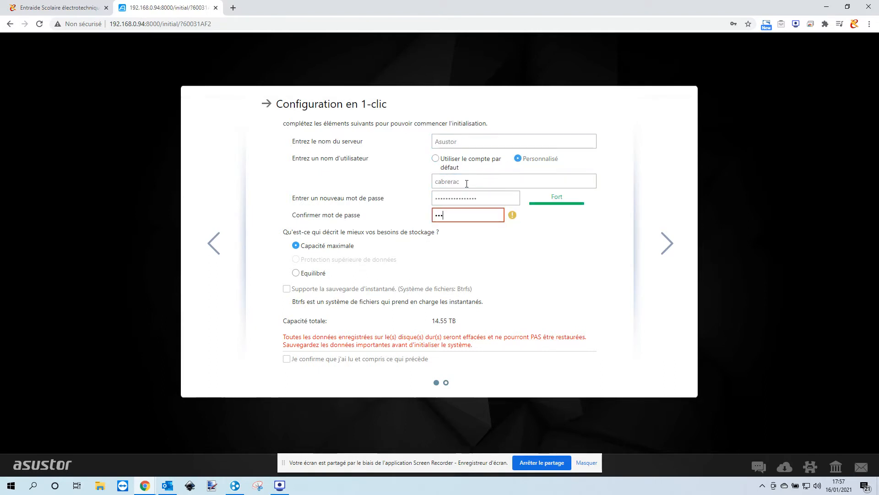
pyautogui.write('******')
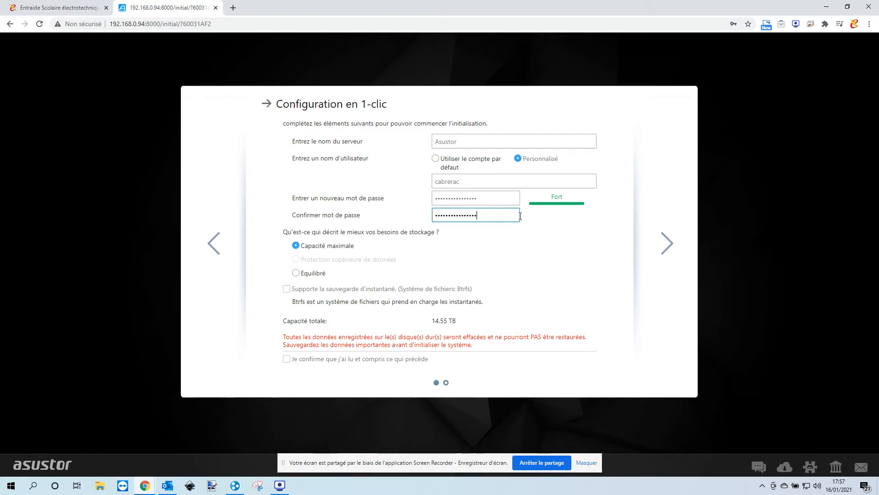
# - Choose balanced 7.27 TB storage with Btrfs snapshots, confirm the data-loss warning, and start initialization
pyautogui.moveTo(296, 233); pyautogui.dragTo(395, 232)
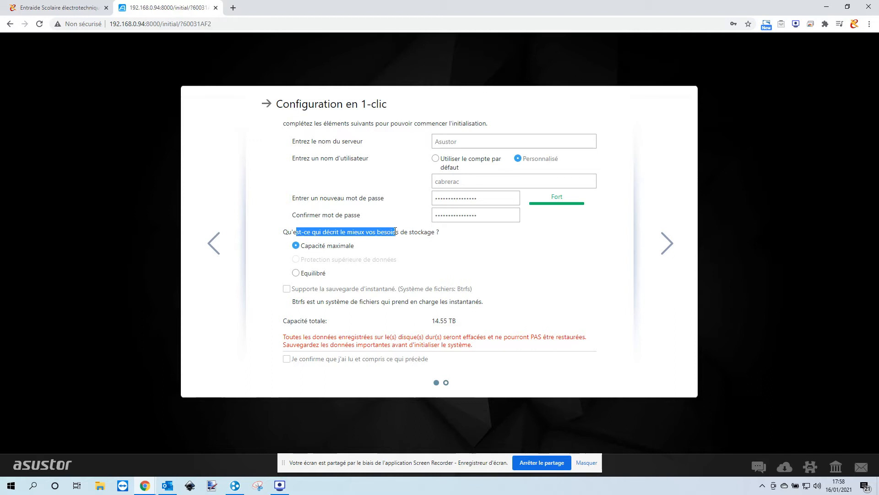
pyautogui.click(296, 274)
pyautogui.click(296, 246)
pyautogui.click(446, 321)
pyautogui.doubleClick(446, 321)
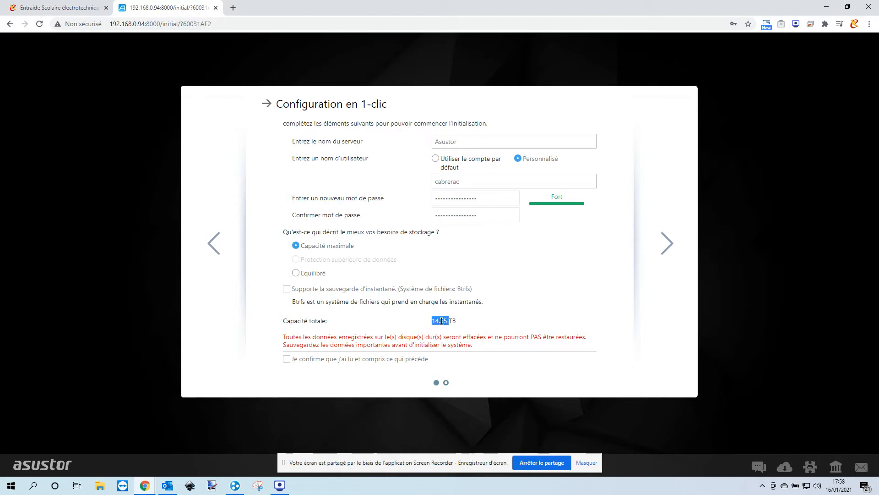
pyautogui.click(295, 273)
pyautogui.doubleClick(440, 320)
pyautogui.click(287, 289)
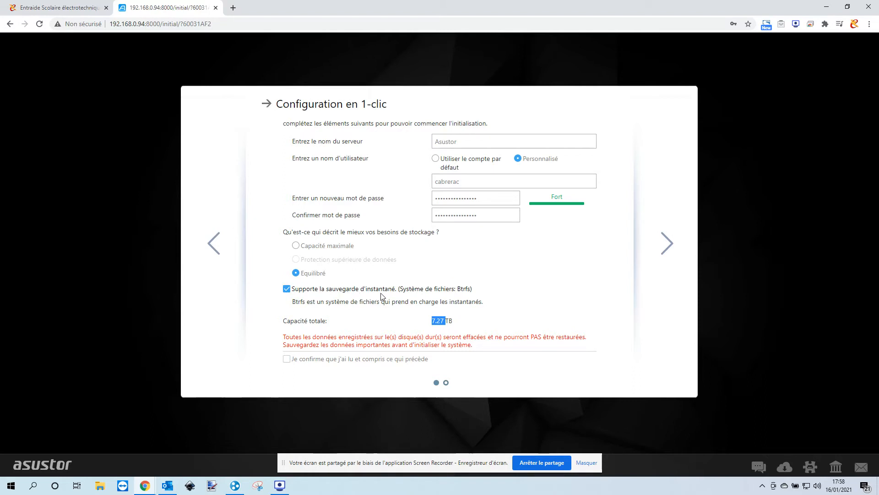
pyautogui.click(384, 314)
pyautogui.moveTo(282, 338); pyautogui.dragTo(546, 337)
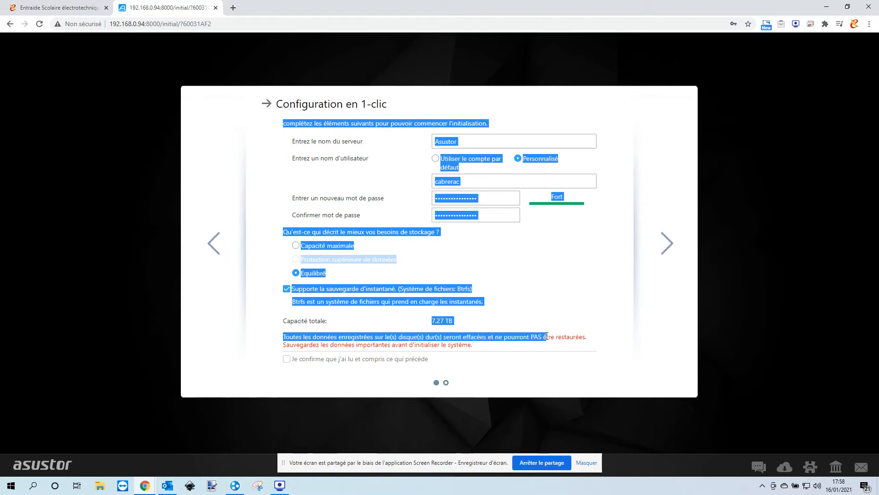
pyautogui.click(294, 361)
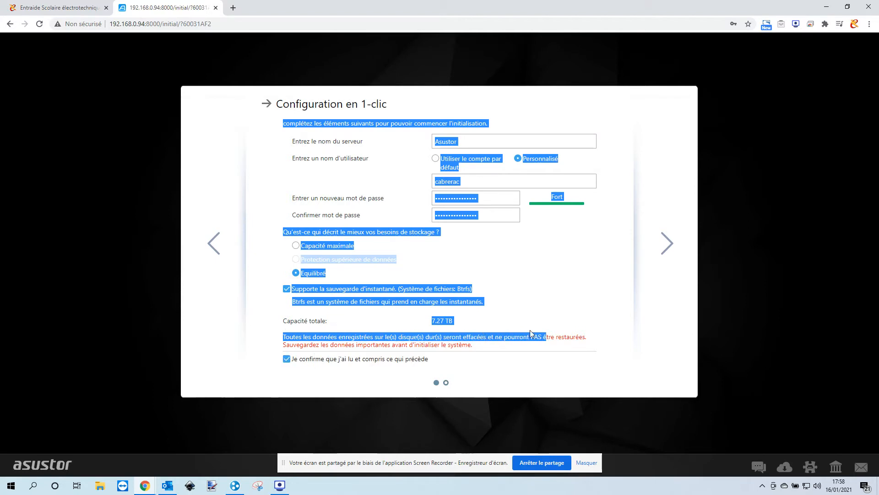
pyautogui.click(578, 316)
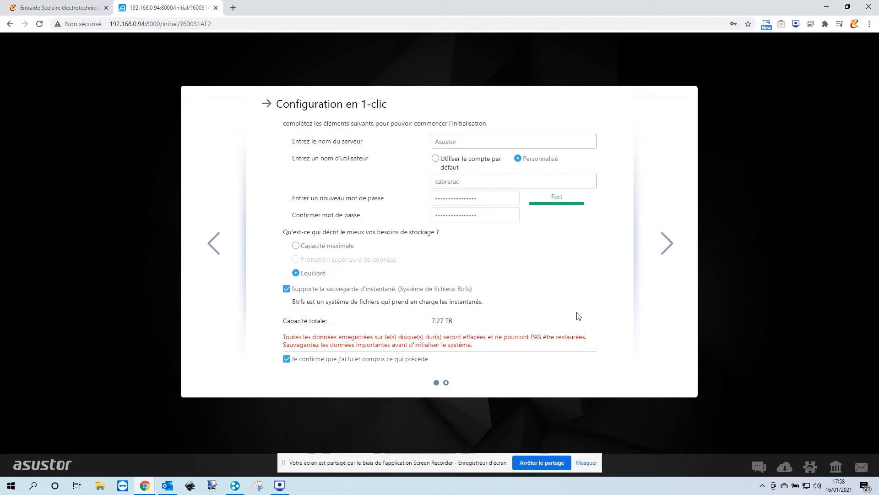
pyautogui.click(672, 250)
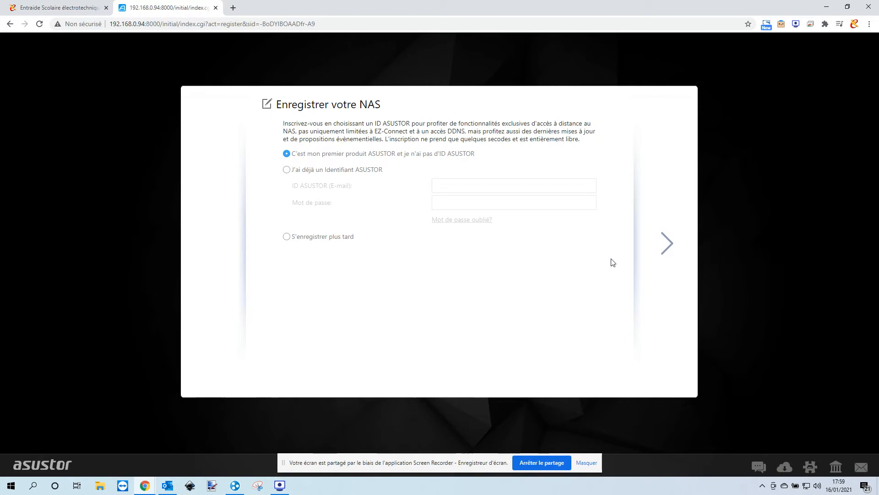
# - Continue to the registration form and enter the account password twice
pyautogui.rightClick(611, 259)
pyautogui.click(541, 246)
pyautogui.click(666, 243)
pyautogui.click(454, 199)
pyautogui.write('*********')
pyautogui.press('Tab')
pyautogui.write('*********')
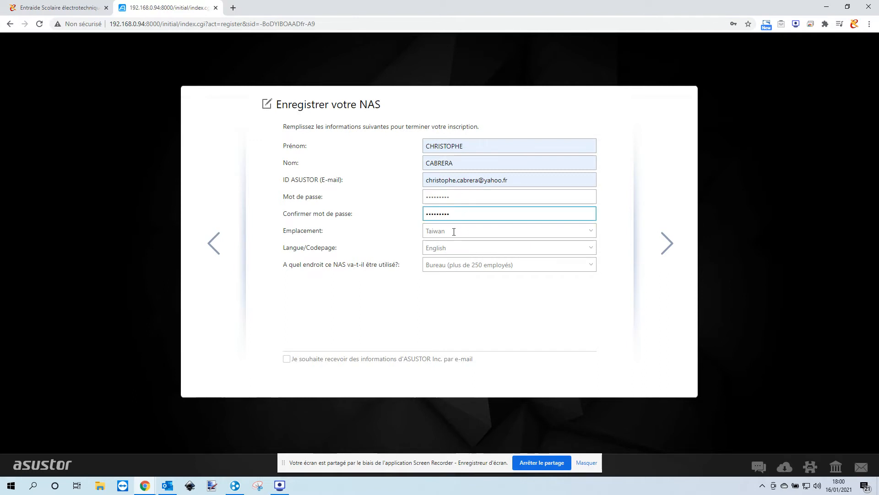
# - Set location to France, language to Français, and choose smaller-office usage
pyautogui.click(453, 231)
pyautogui.scroll(15, 559, 314)
pyautogui.scroll(10, 468, 311)
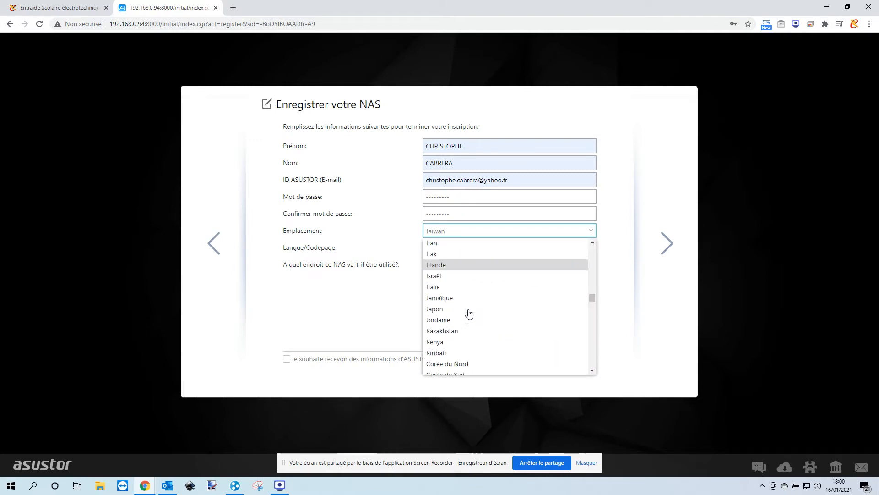
pyautogui.click(455, 304)
pyautogui.click(454, 247)
pyautogui.click(457, 268)
pyautogui.click(456, 268)
pyautogui.click(462, 297)
# - Submit the registration, start the ADM desktop, and accept the privacy notice
pyautogui.click(667, 244)
pyautogui.click(515, 259)
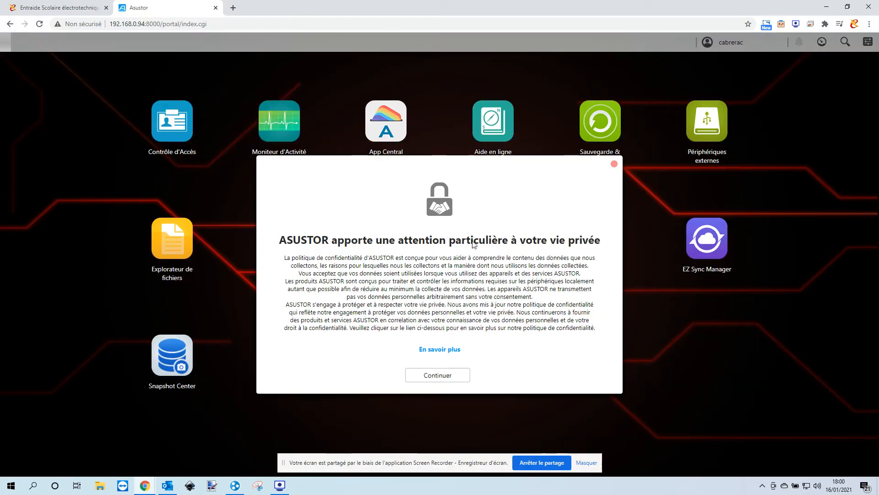
pyautogui.click(437, 374)
# - Step through and close the welcome tour, dismiss the sharing notice, and open Contrôle d'Accès
pyautogui.click(435, 370)
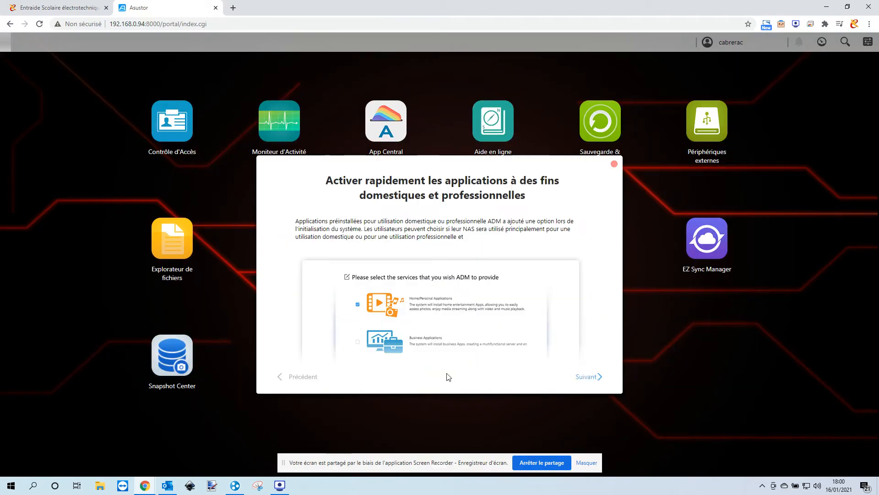
pyautogui.click(587, 378)
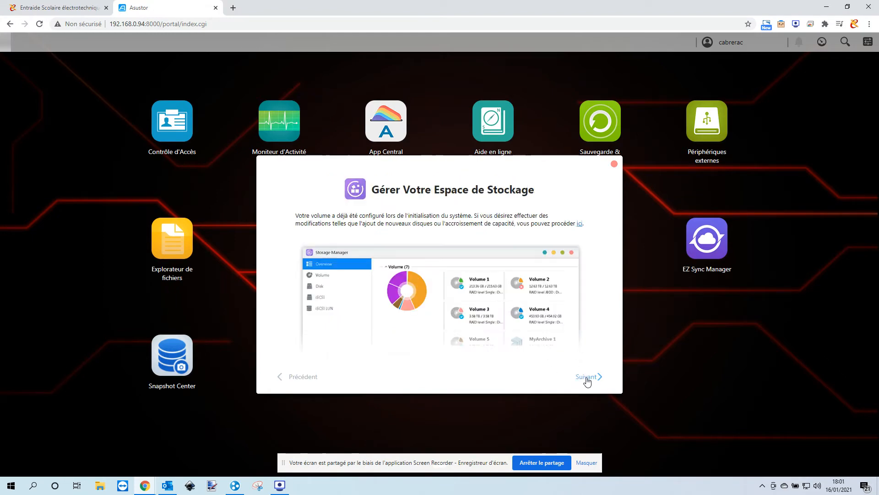
pyautogui.click(586, 377)
pyautogui.click(586, 378)
pyautogui.click(586, 377)
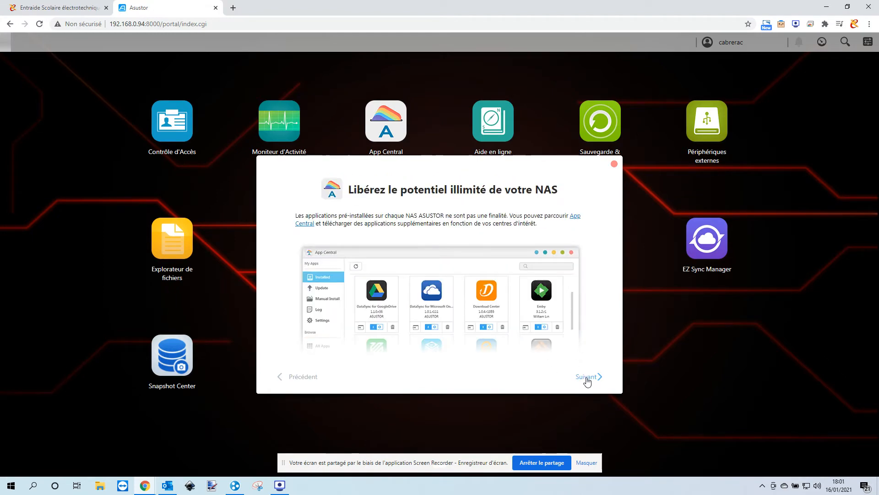
pyautogui.click(587, 378)
pyautogui.click(587, 378)
pyautogui.click(587, 378)
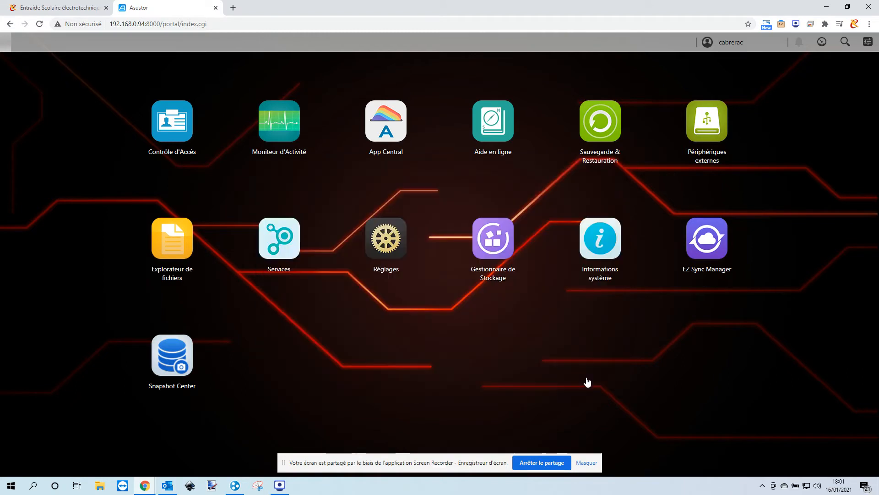
pyautogui.click(588, 462)
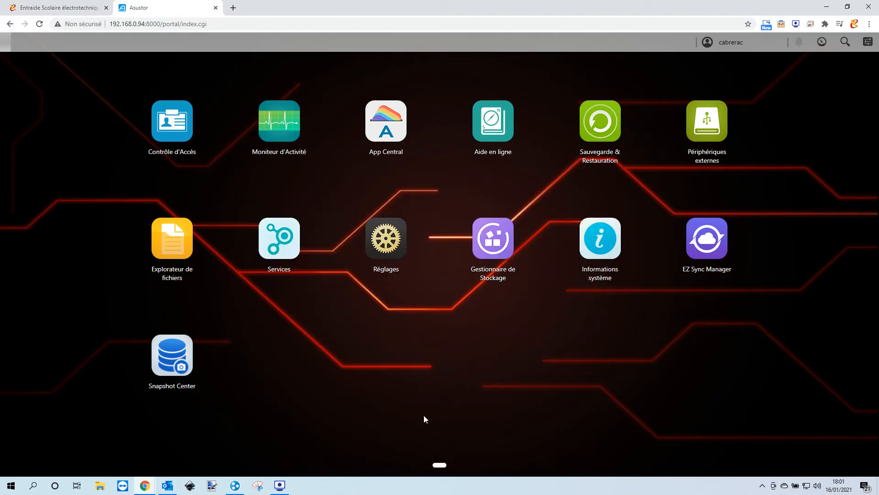
pyautogui.click(172, 121)
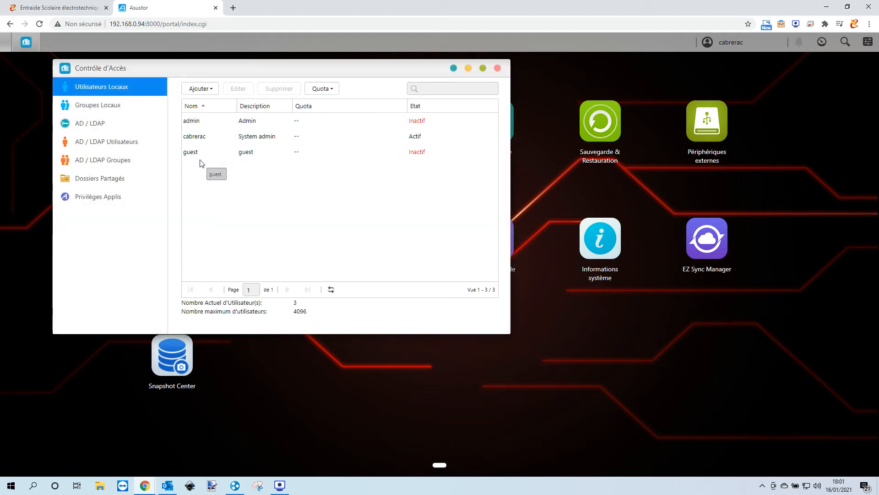
# - Start a new user and enter the user name, password, and suggested e-mail address
pyautogui.click(194, 90)
pyautogui.click(201, 104)
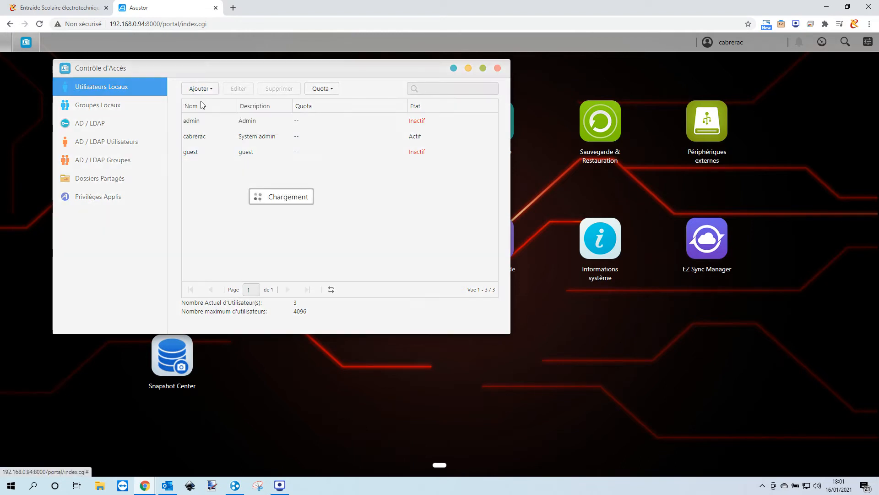
pyautogui.write('christophe')
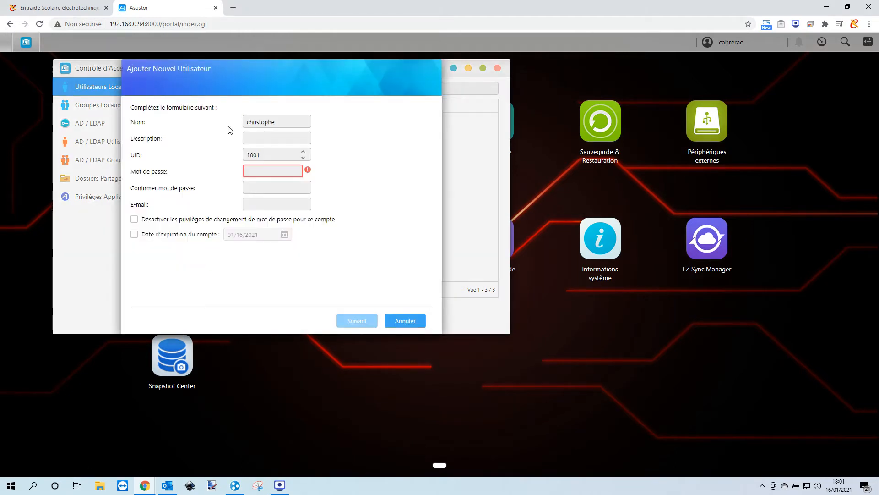
pyautogui.press('Tab')
pyautogui.click(255, 172)
pyautogui.write('••••••••••••••••')
pyautogui.press('Tab')
pyautogui.write('•')
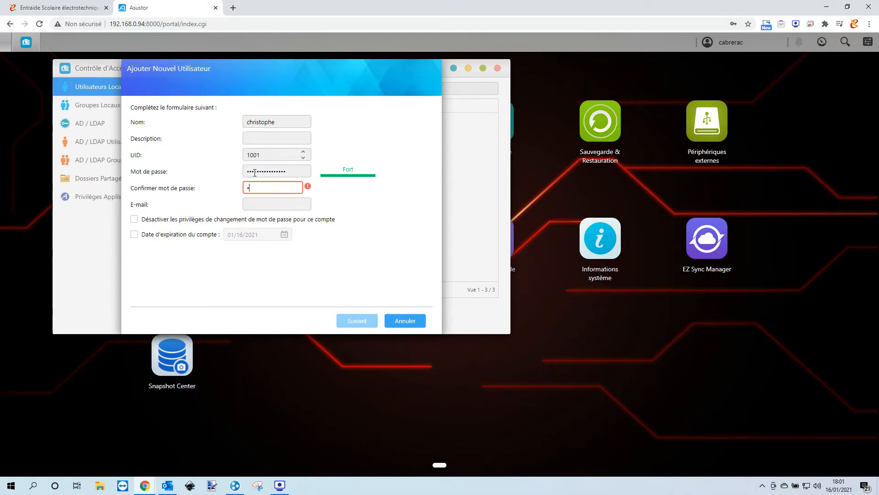
pyautogui.click(275, 204)
pyautogui.click(265, 226)
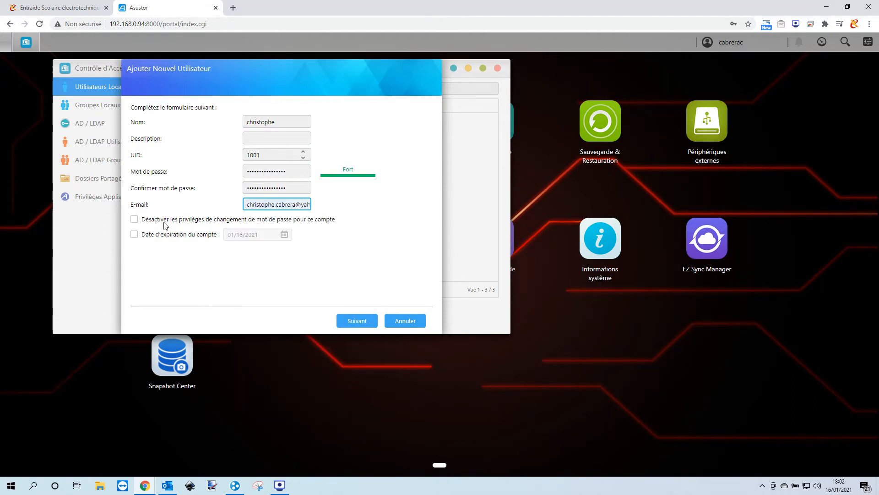
# - Deny the new user Web and Public access and finish creating the account
pyautogui.click(355, 321)
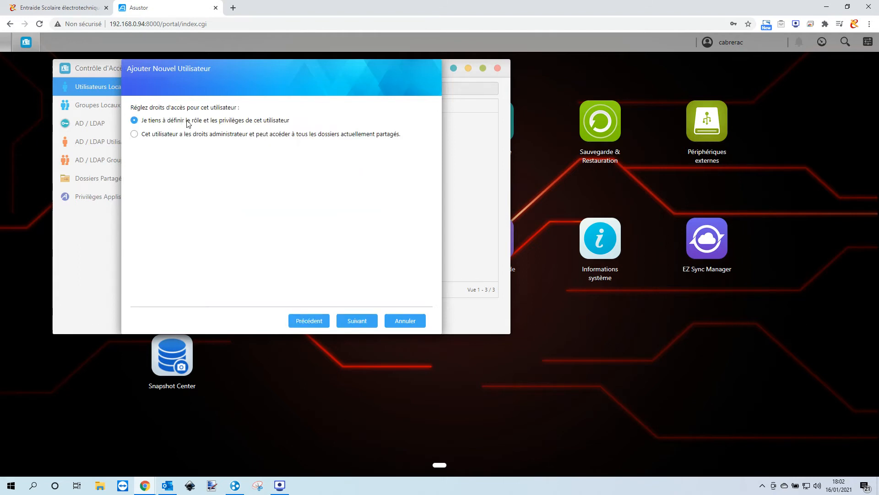
pyautogui.click(357, 321)
pyautogui.click(355, 320)
pyautogui.click(352, 137)
pyautogui.click(352, 152)
pyautogui.click(356, 320)
pyautogui.click(359, 321)
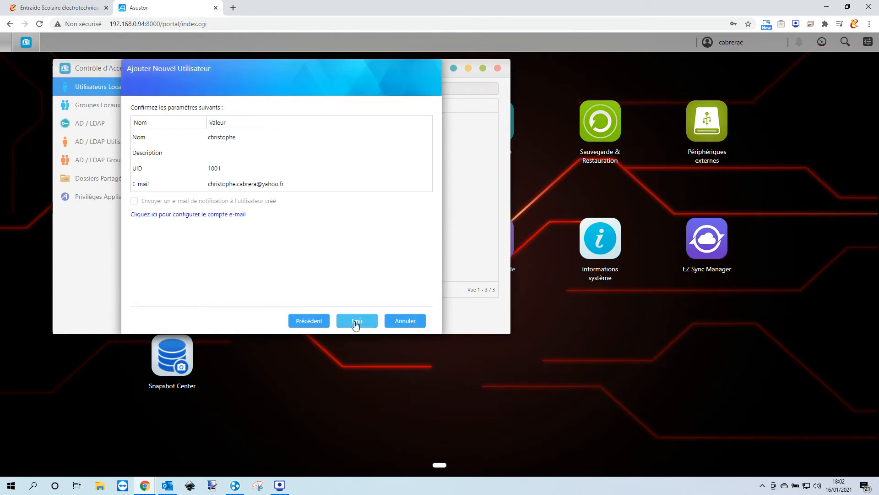
pyautogui.click(356, 323)
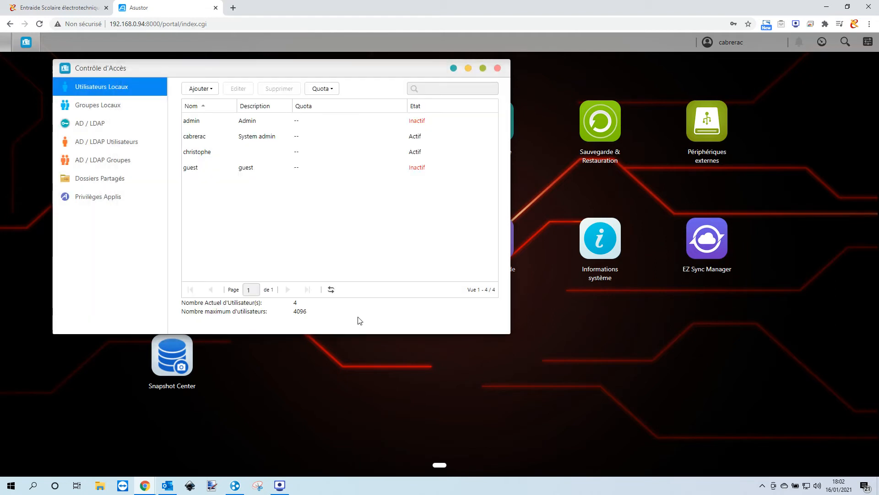
pyautogui.click(108, 179)
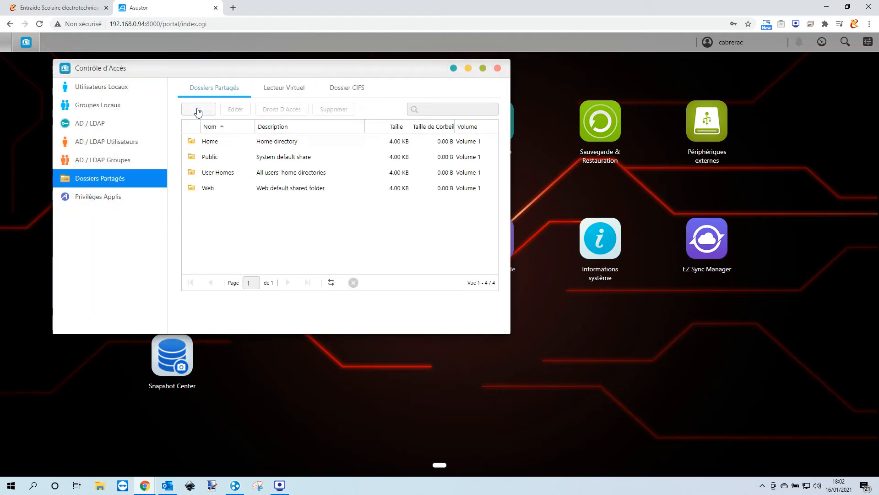
# - Create a shared folder named after the new user with per-user access granting that user Lecture
pyautogui.click(198, 110)
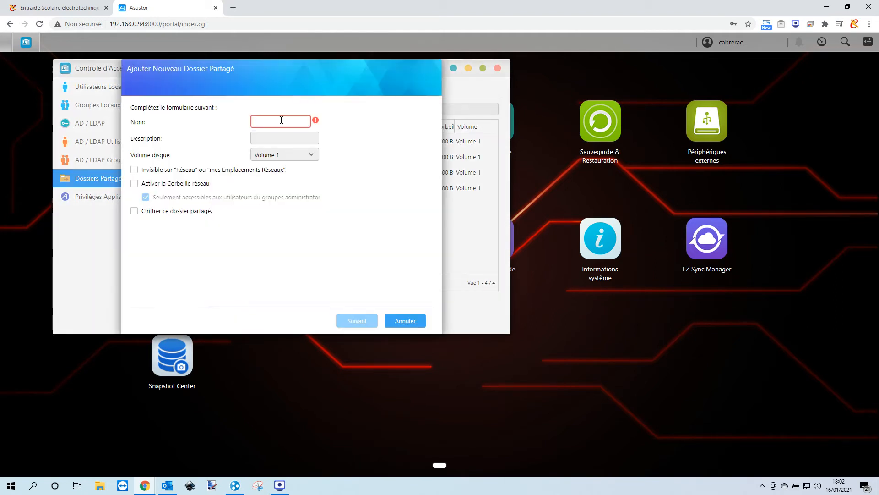
pyautogui.write('christophe')
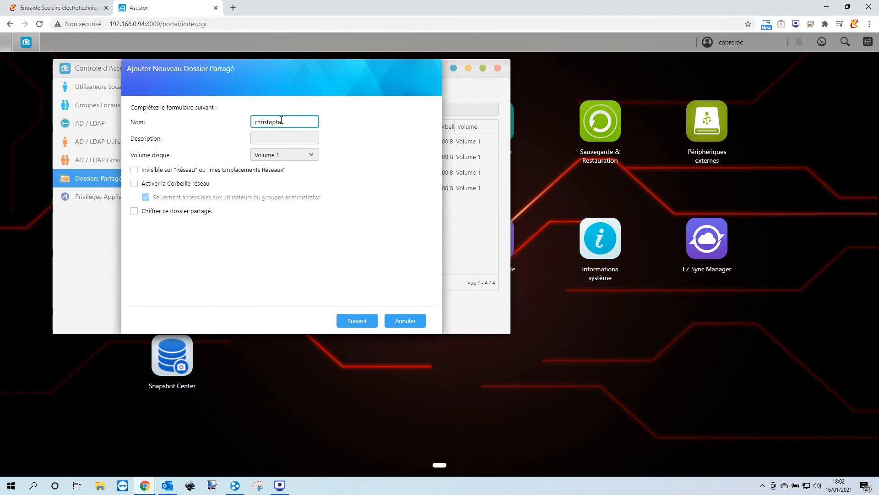
pyautogui.click(353, 321)
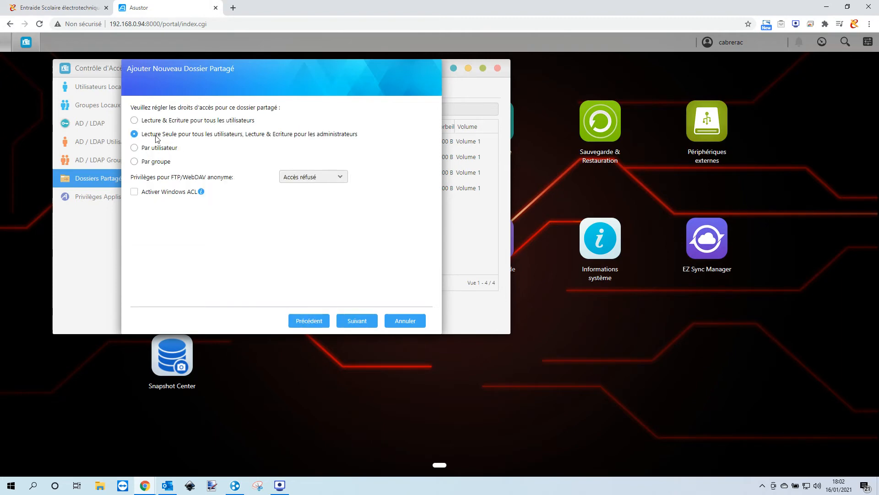
pyautogui.click(154, 148)
pyautogui.click(361, 325)
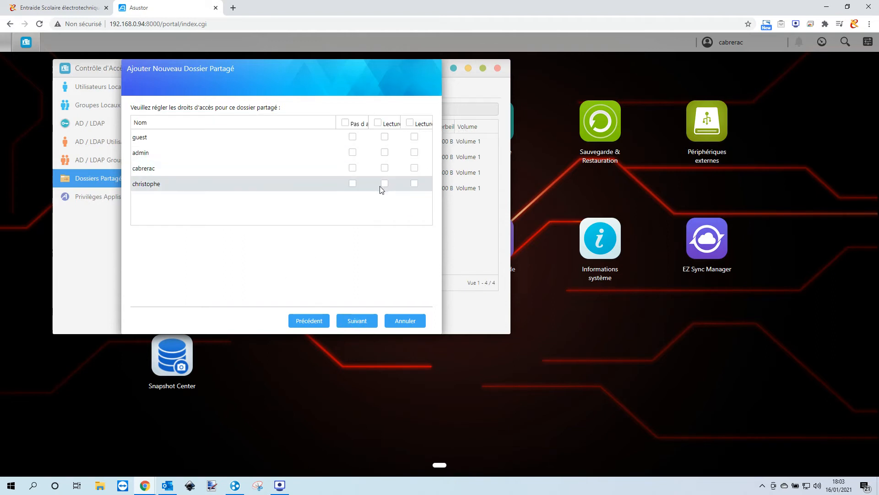
pyautogui.click(385, 183)
pyautogui.click(362, 322)
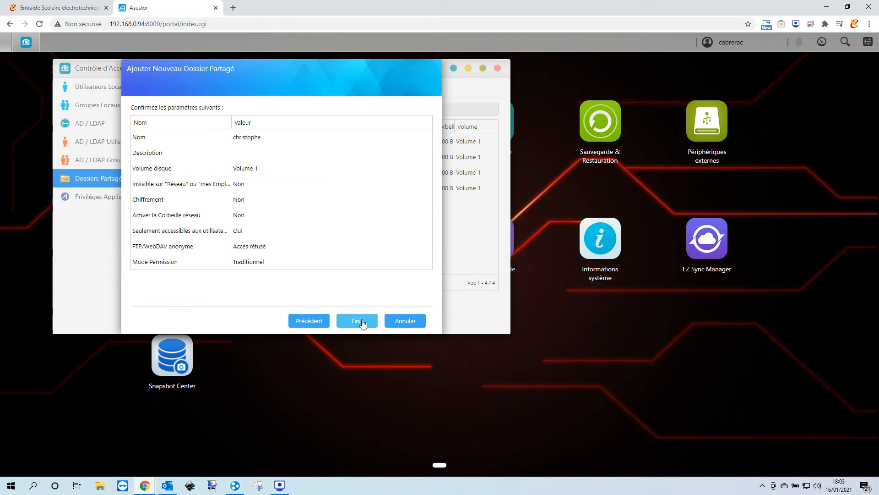
pyautogui.click(362, 322)
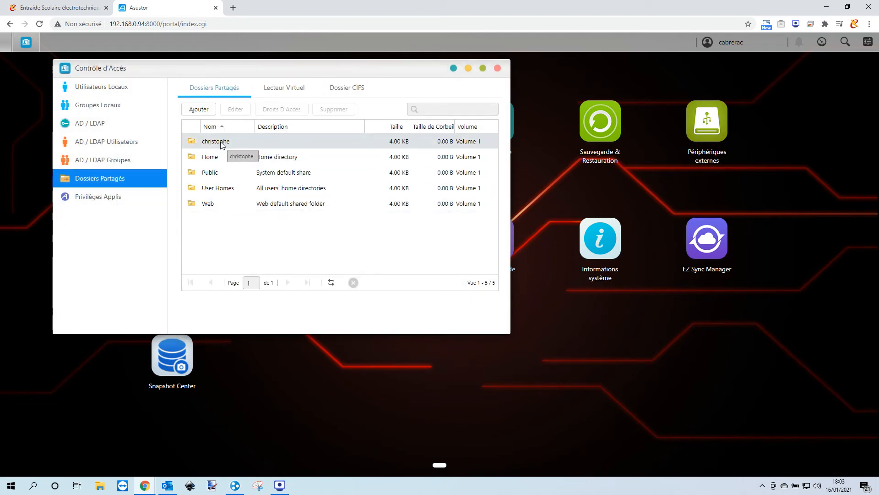
pyautogui.click(100, 486)
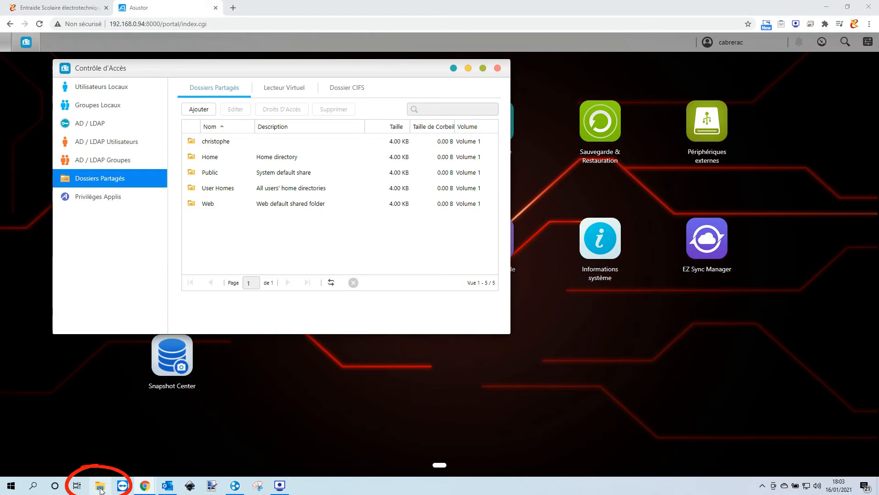
# - Connect to the NAS at 192.168.0.94 with the new user's credentials and open their share
pyautogui.click(386, 158)
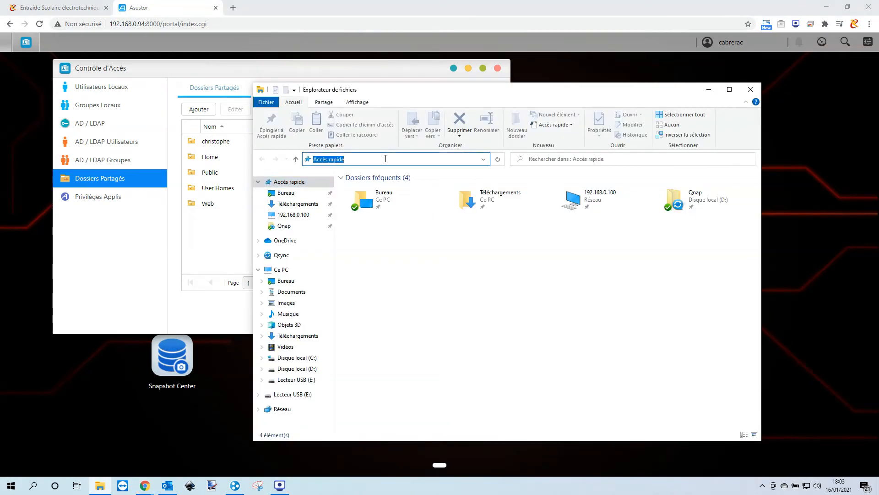
pyautogui.write('\\')
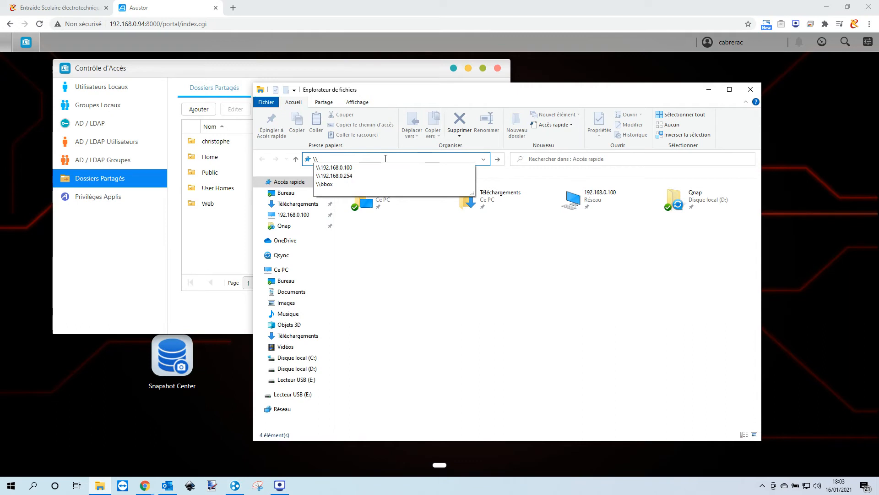
pyautogui.write('192.168.0.94')
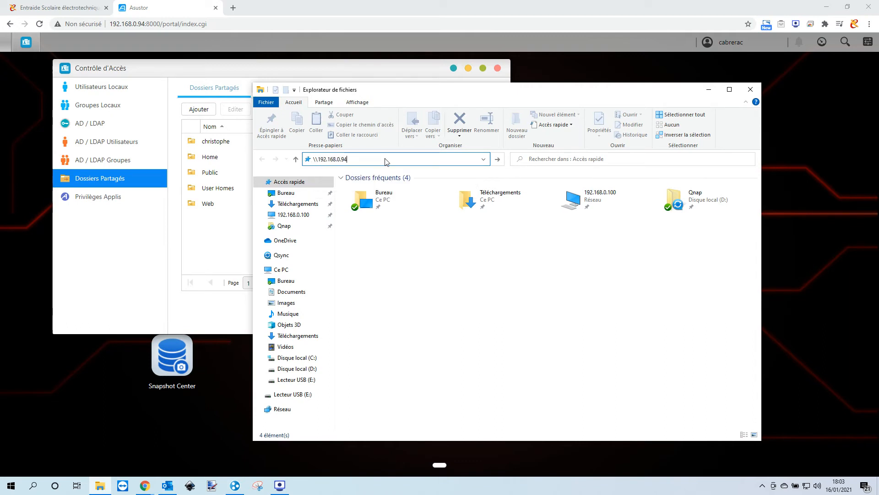
pyautogui.press('Return')
pyautogui.write('christophe')
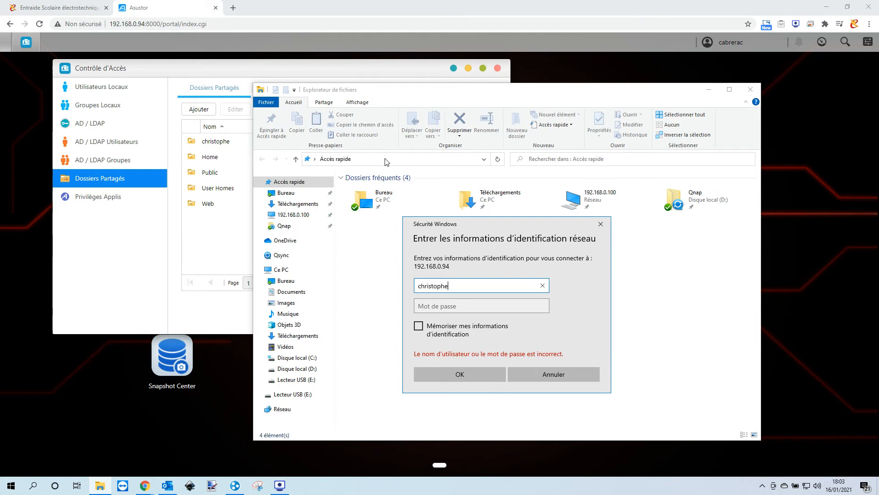
pyautogui.press('Tab')
pyautogui.write('•••••••••••••')
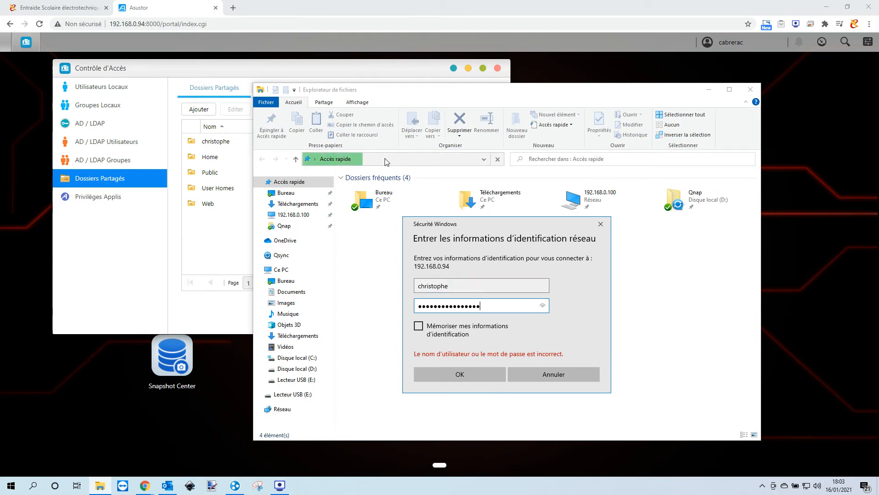
pyautogui.click(481, 375)
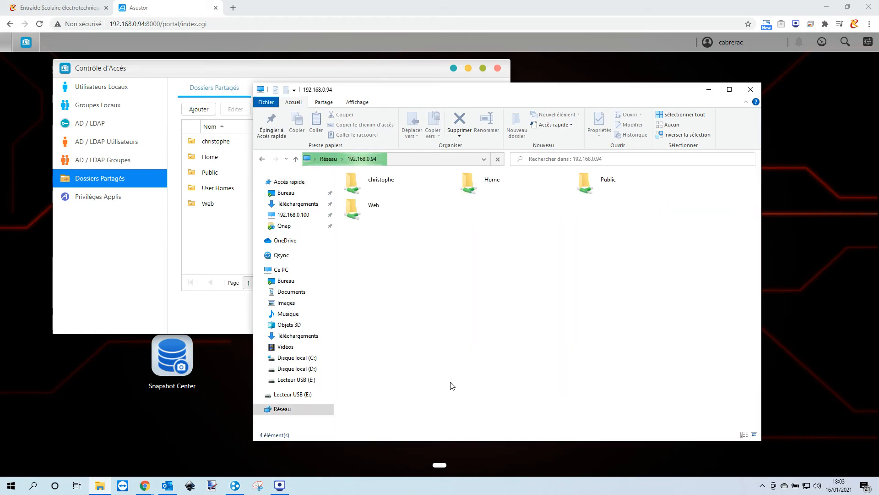
pyautogui.doubleClick(380, 182)
# - Create a folder named Test in the share, then select it and request its deletion
pyautogui.rightClick(429, 219)
pyautogui.moveTo(464, 317)
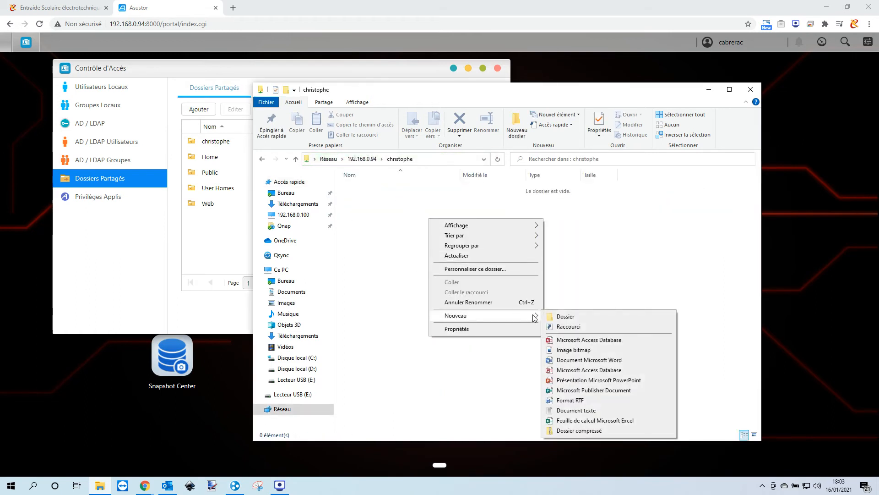
pyautogui.click(556, 317)
pyautogui.write('Test')
pyautogui.press('Return')
pyautogui.click(435, 235)
pyautogui.click(358, 188)
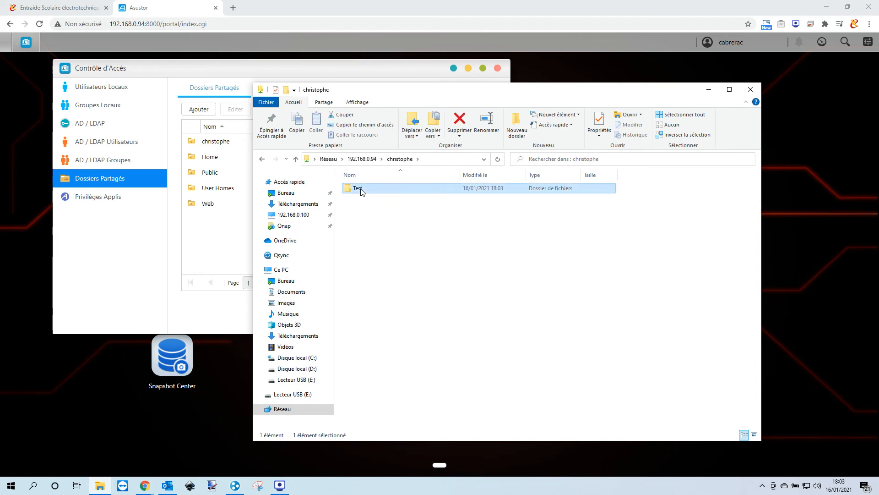
pyautogui.press('Delete')
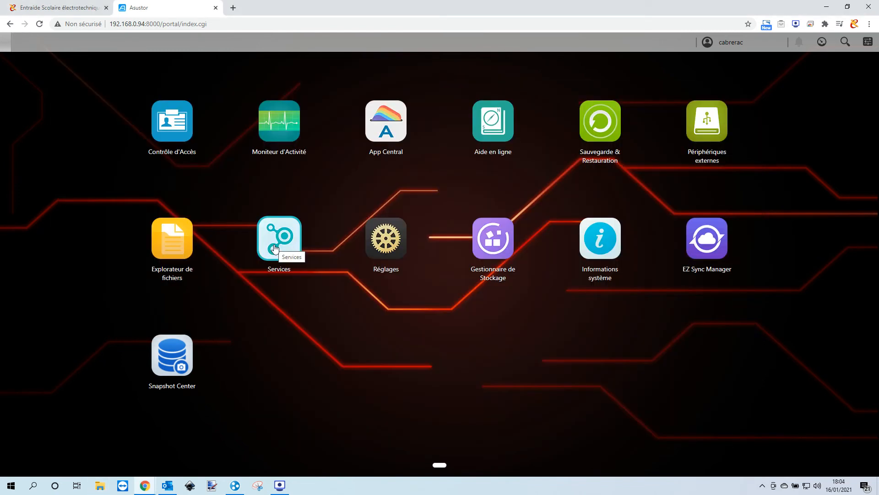
pyautogui.click(276, 249)
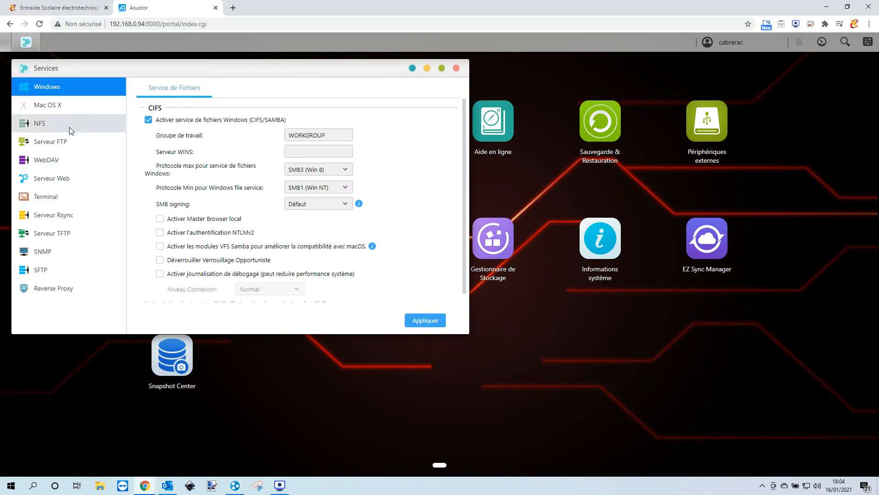
pyautogui.moveTo(70, 70); pyautogui.dragTo(304, 128)
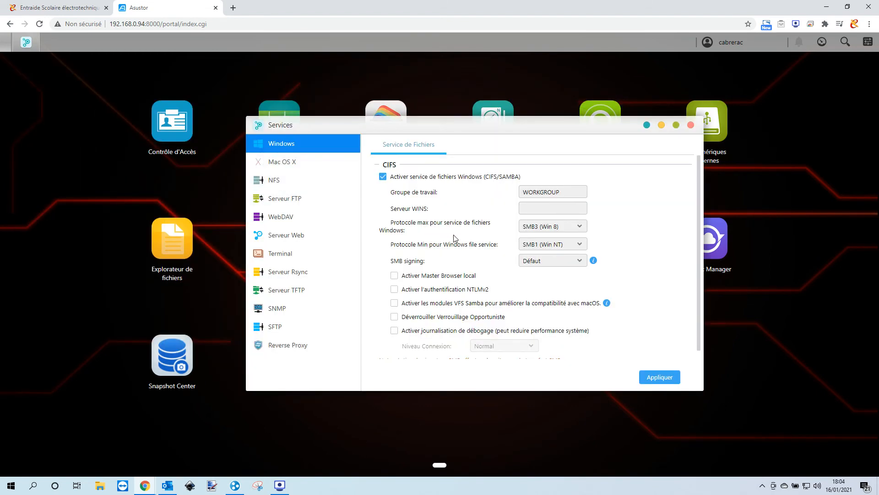
pyautogui.scroll(-1, 454, 235)
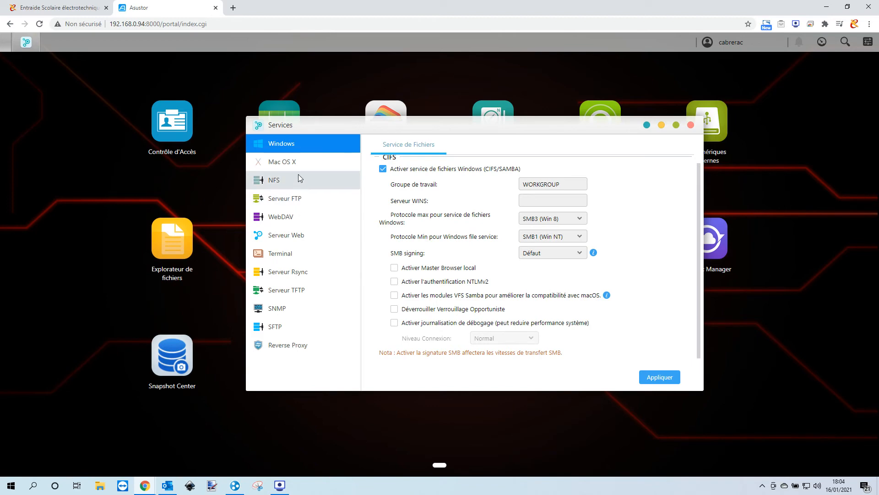
pyautogui.click(690, 124)
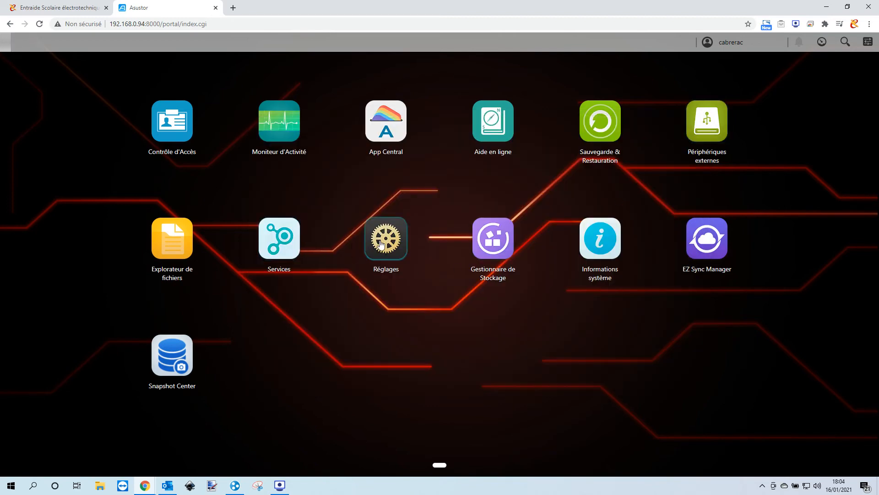
# - Set LAN 1 to the manual IPv4 address 192.168.0.200 under Réglages > Réseau > Interface réseau
pyautogui.click(380, 244)
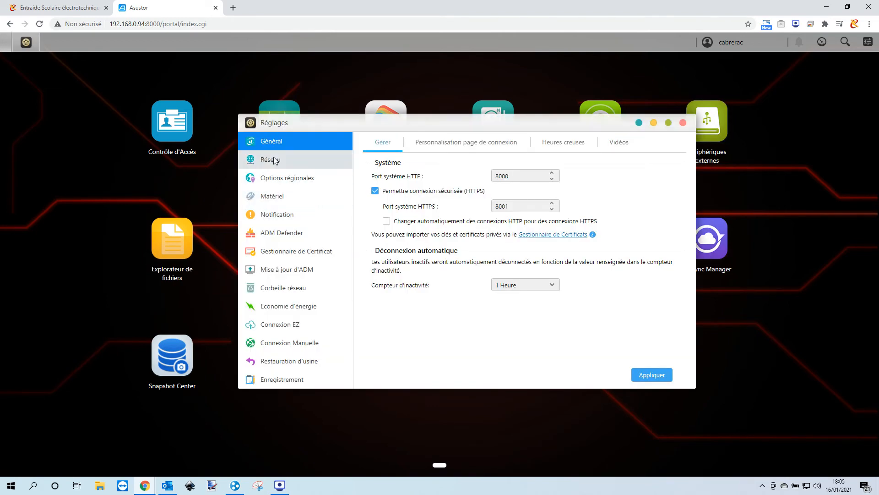
pyautogui.click(277, 160)
pyautogui.click(445, 142)
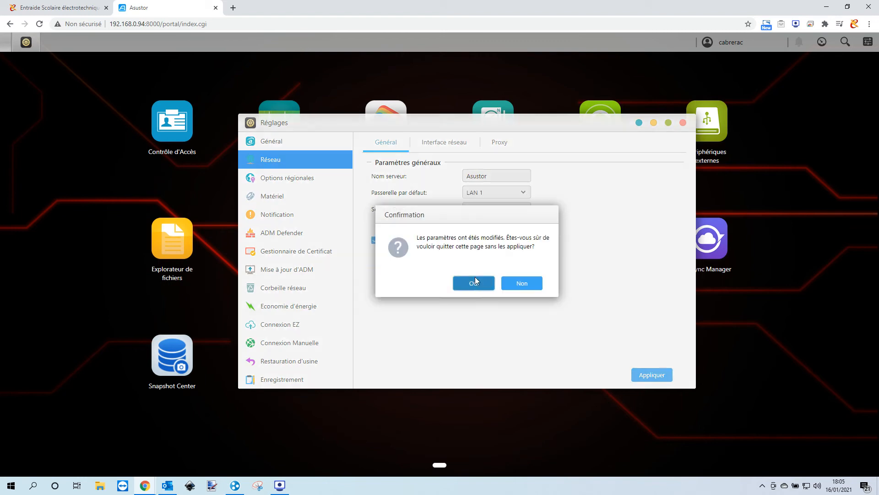
pyautogui.click(474, 280)
pyautogui.click(437, 198)
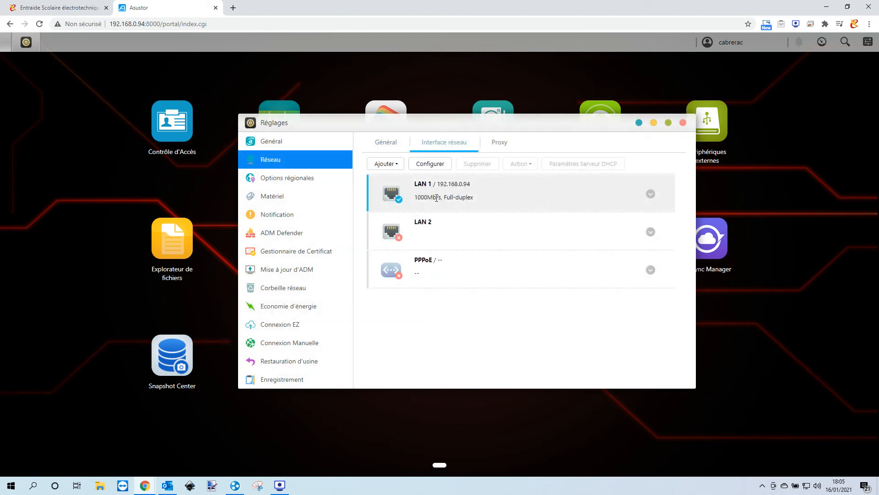
pyautogui.click(420, 166)
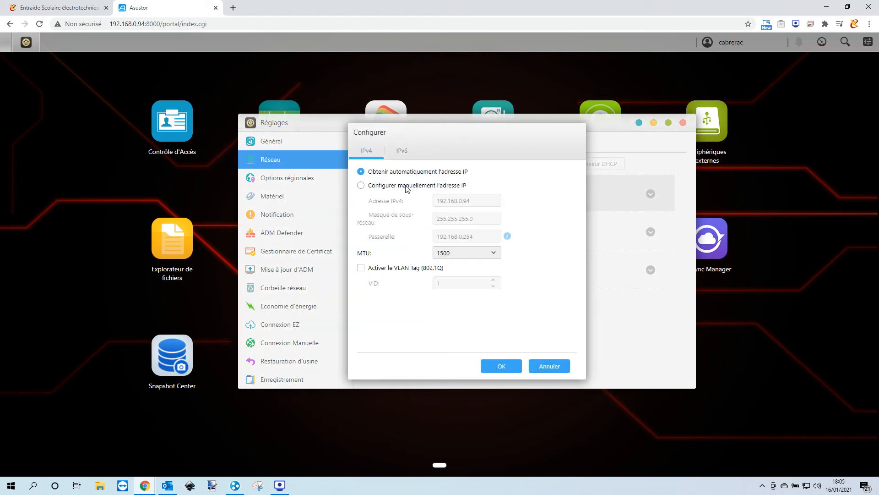
pyautogui.click(406, 186)
pyautogui.moveTo(462, 201); pyautogui.dragTo(478, 200)
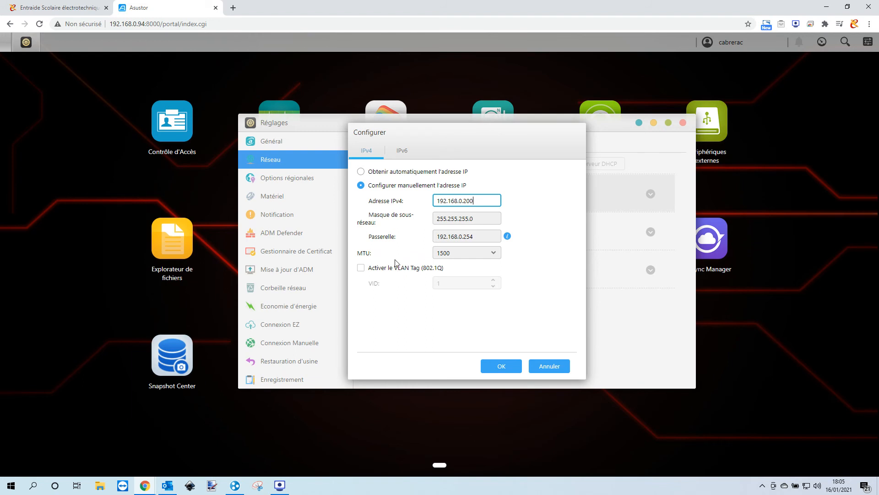
pyautogui.click(495, 366)
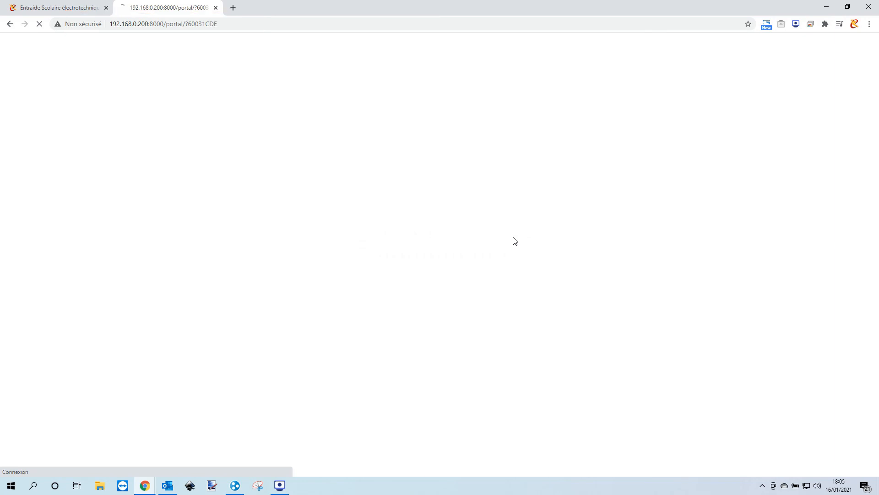
# - Log back in at 192.168.0.200:8000 with the admin username and account password
pyautogui.write('cabreac')
pyautogui.press('Tab')
pyautogui.write('••••••••••')
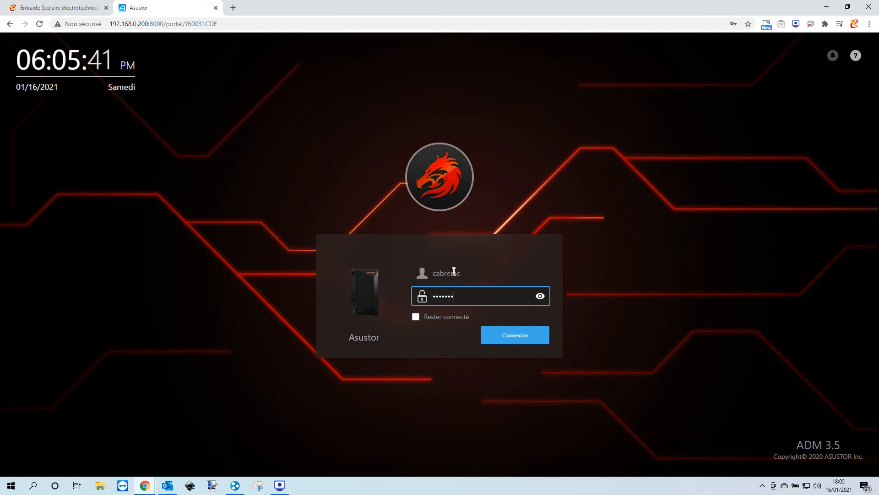
pyautogui.write('••••••')
pyautogui.press('Return')
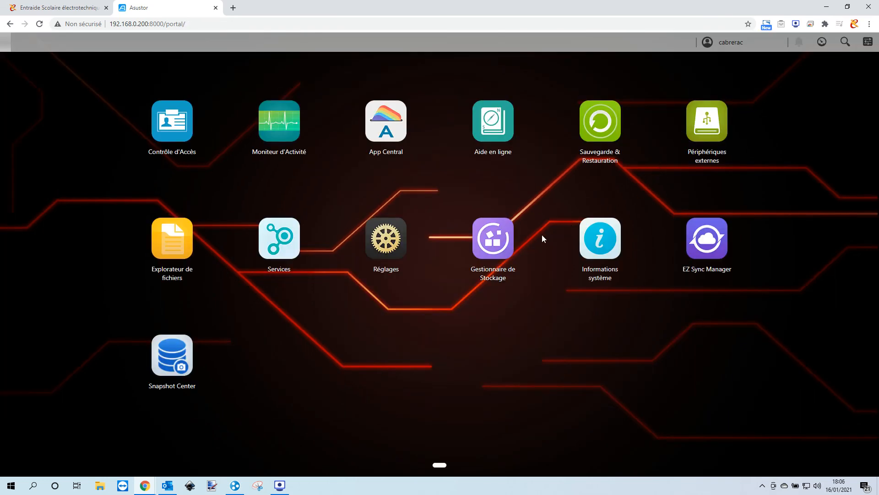
pyautogui.click(484, 247)
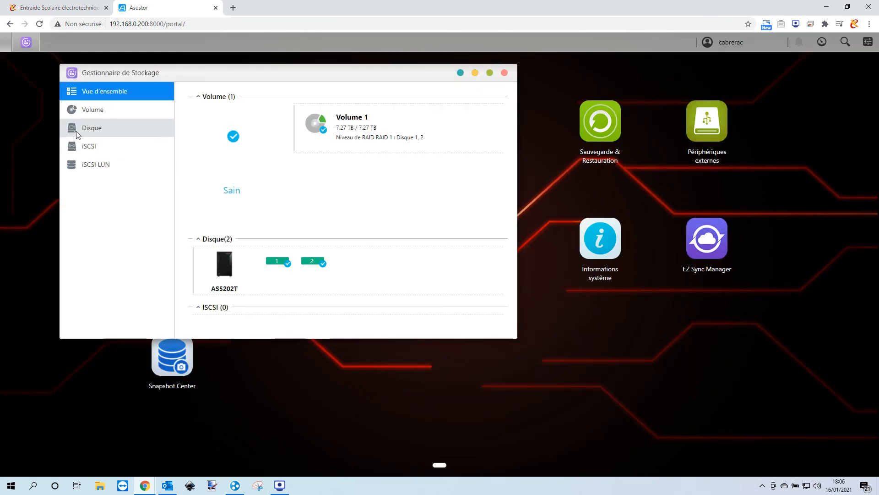
pyautogui.click(92, 110)
pyautogui.moveTo(209, 79); pyautogui.dragTo(331, 140)
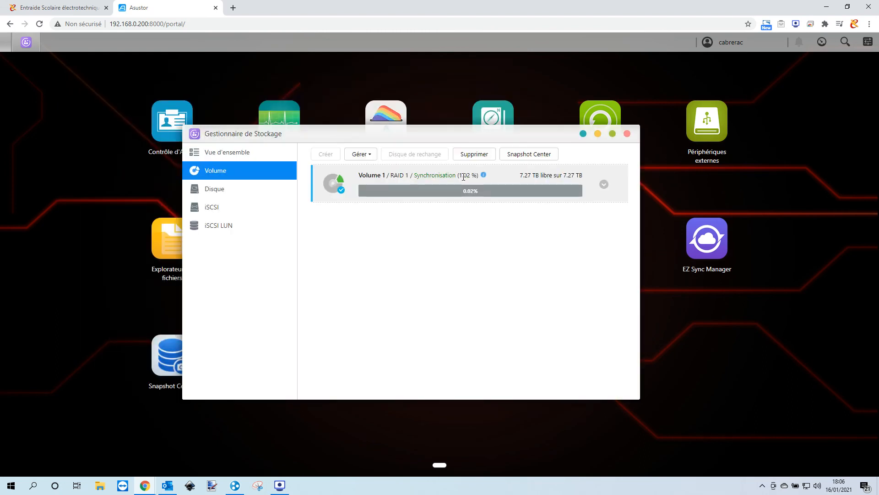
pyautogui.moveTo(459, 176); pyautogui.dragTo(478, 176)
pyautogui.click(210, 187)
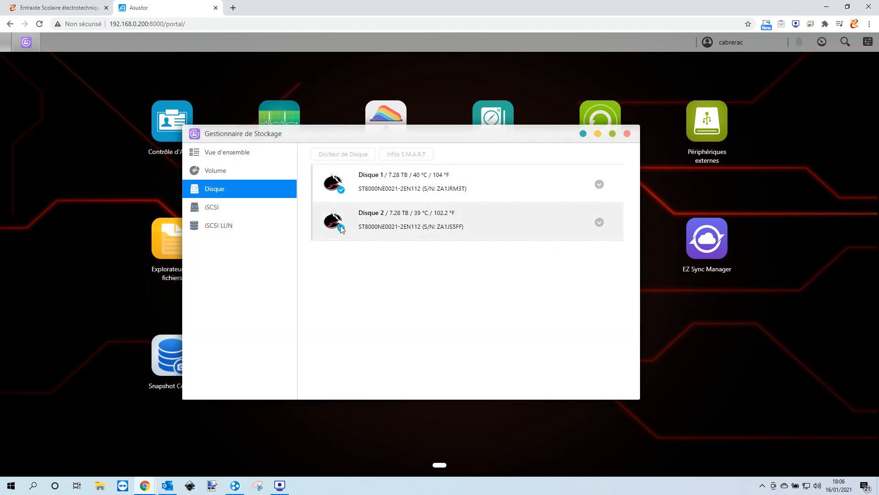
pyautogui.click(627, 133)
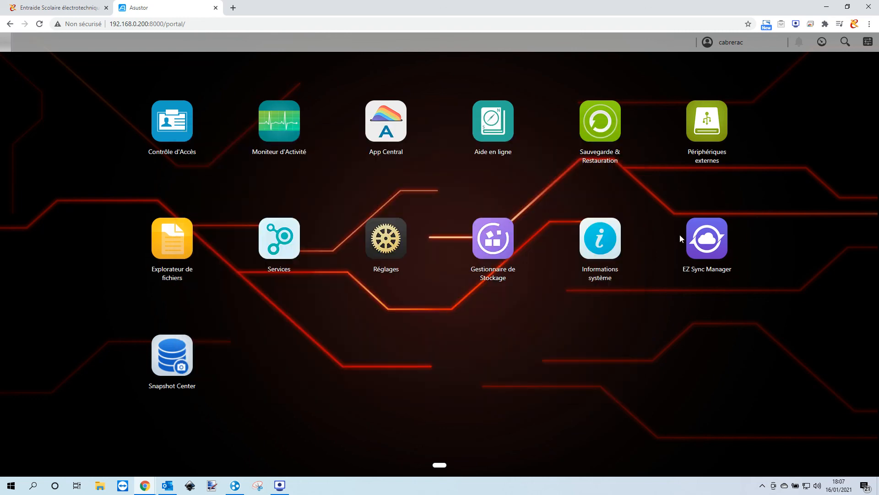
pyautogui.click(708, 252)
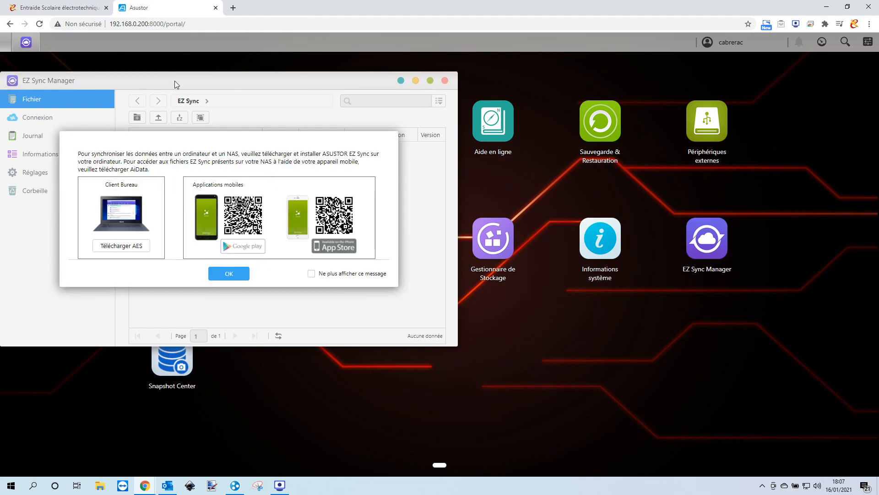
pyautogui.click(118, 248)
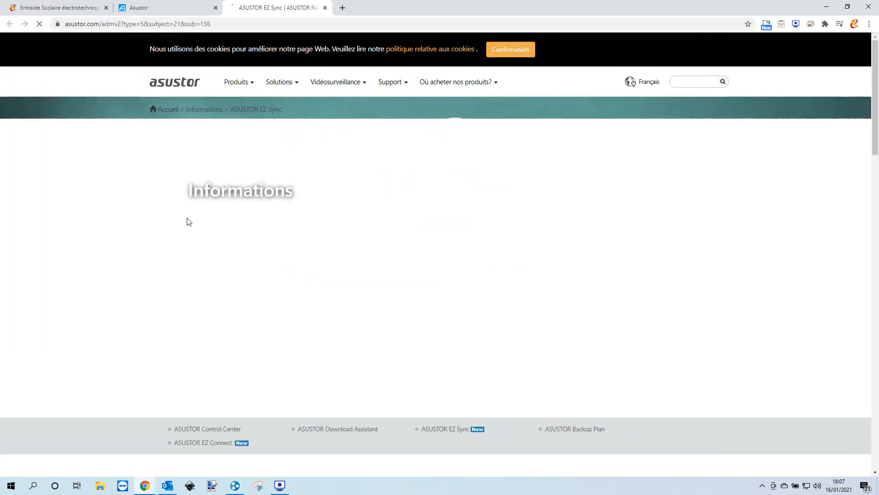
pyautogui.scroll(-8, 230, 213)
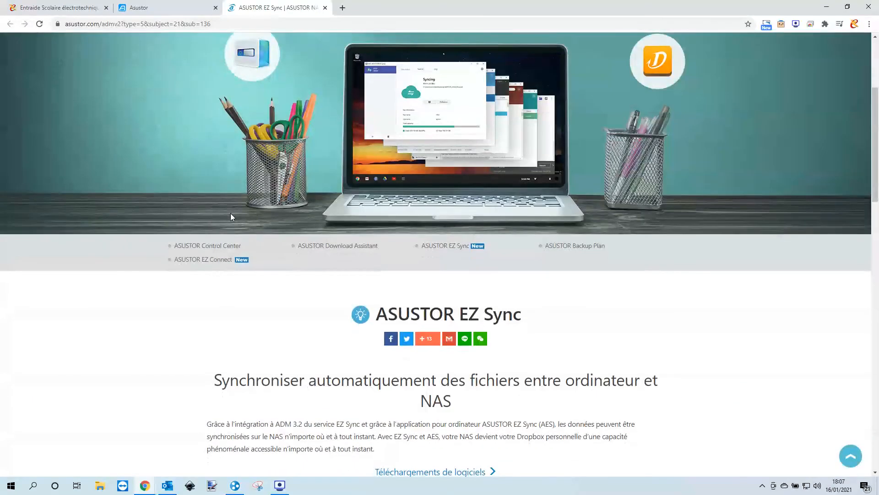
pyautogui.scroll(-1, 230, 216)
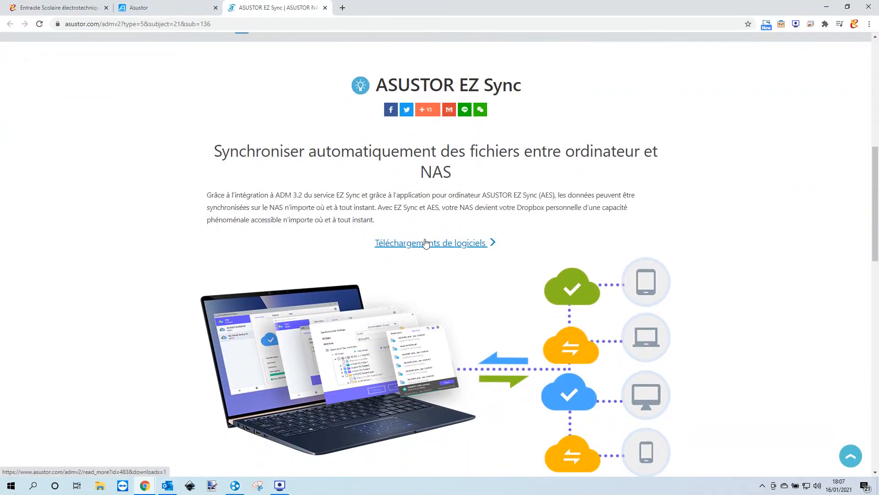
pyautogui.click(439, 242)
pyautogui.hotkey('ctrl', 'w')
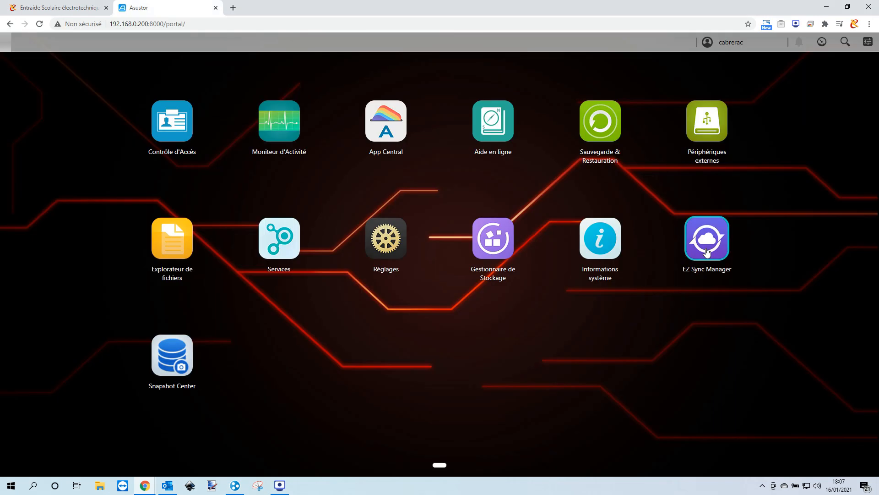